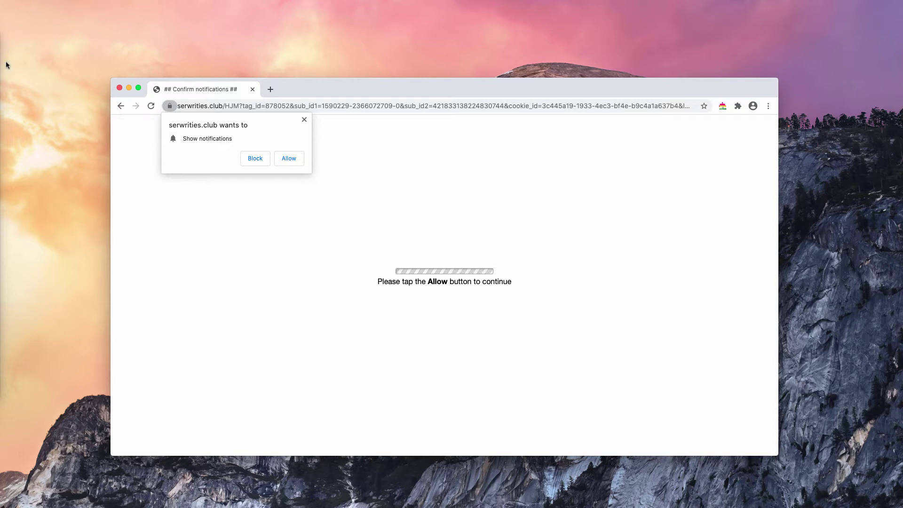
Step: Nudge the Chrome window while the serwrities.club page redirects to trafyield.com
drag(449, 85, 450, 88)
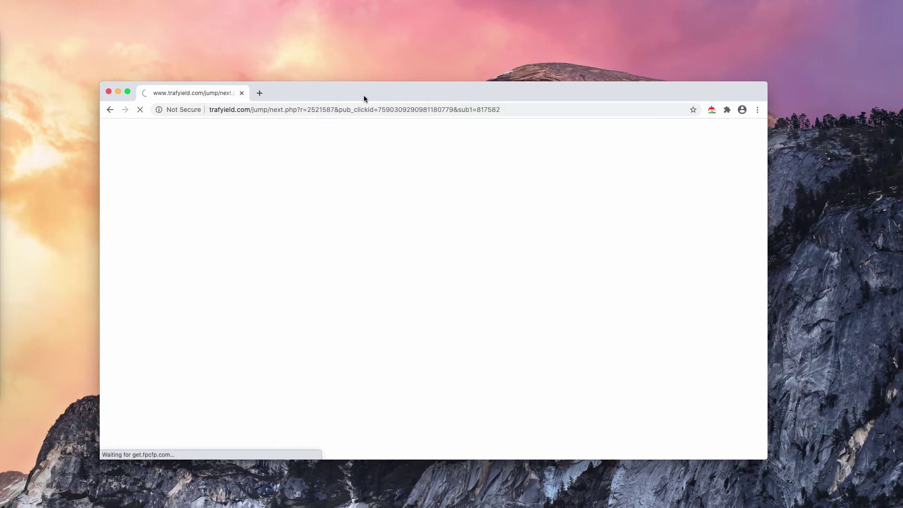
Step: Open Chrome Settings and go to Privacy and security's Site Settings
drag(363, 95, 356, 95)
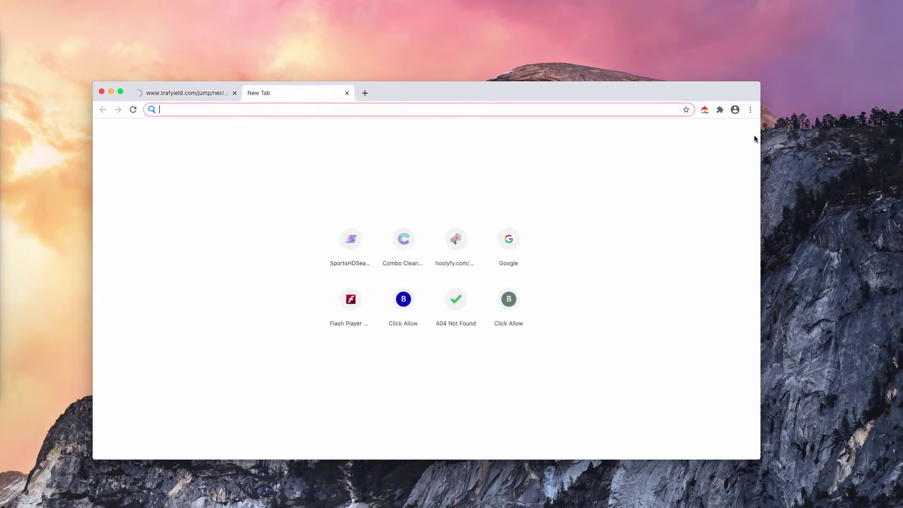
click(748, 112)
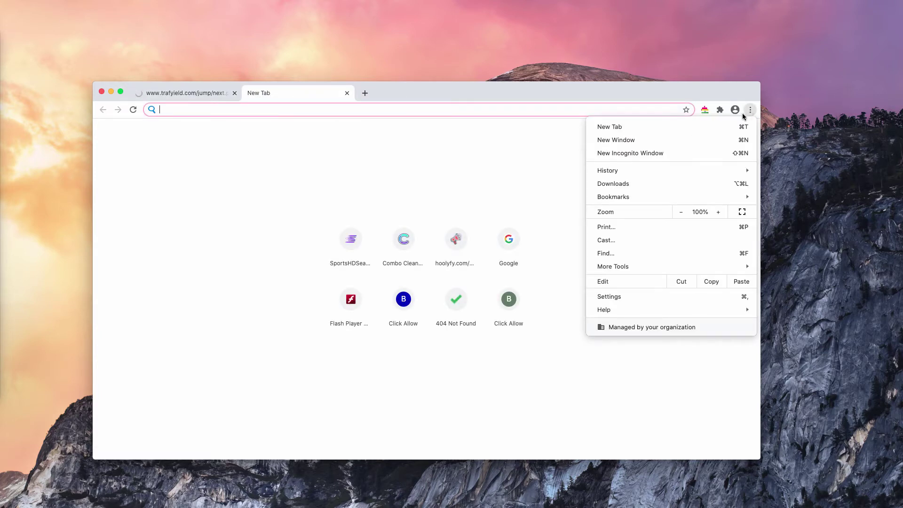
click(622, 294)
scroll(328, 282, down, 3)
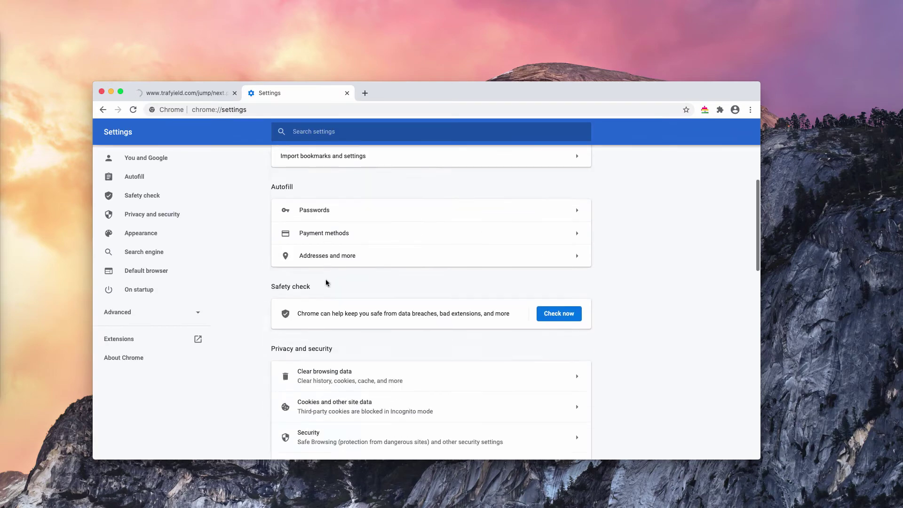
scroll(329, 329, down, 2)
click(330, 355)
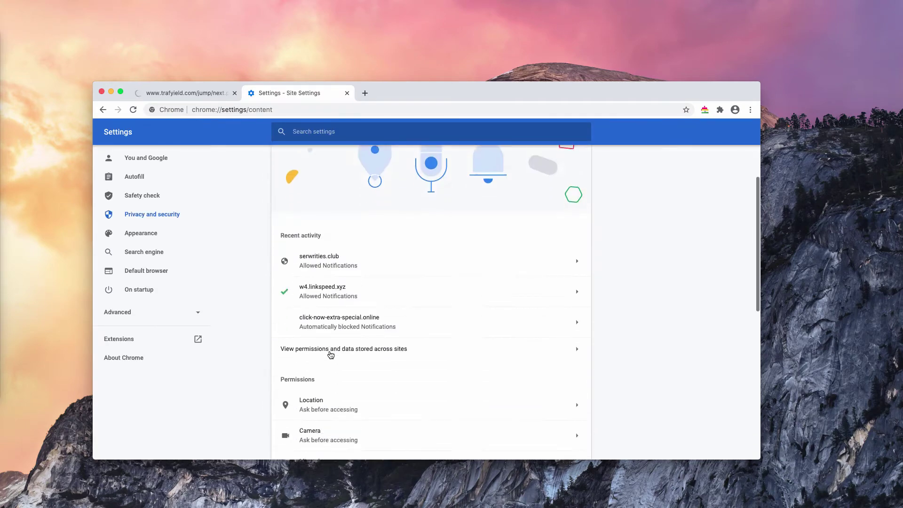
Step: Open Notifications permissions and scroll to the Block and Allow lists
scroll(356, 355, down, 1)
scroll(334, 367, down, 3)
click(339, 392)
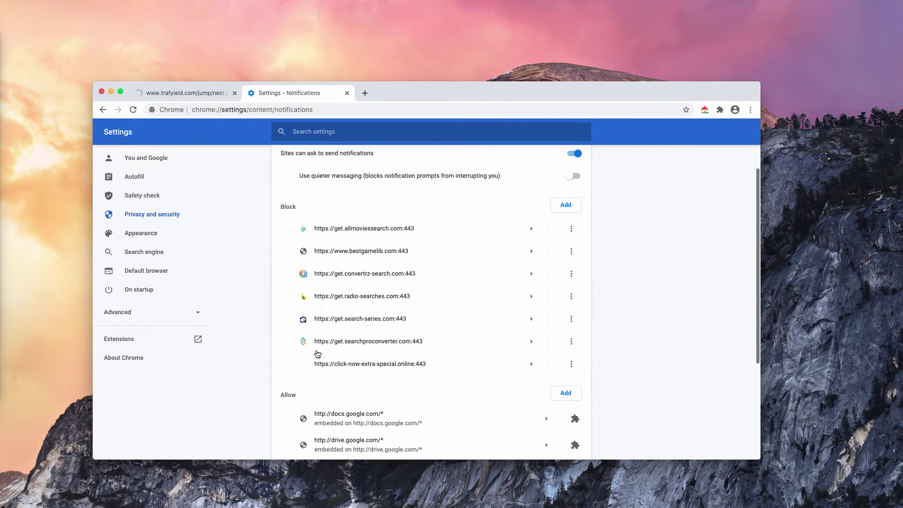
scroll(301, 346, down, 3)
scroll(280, 338, down, 1)
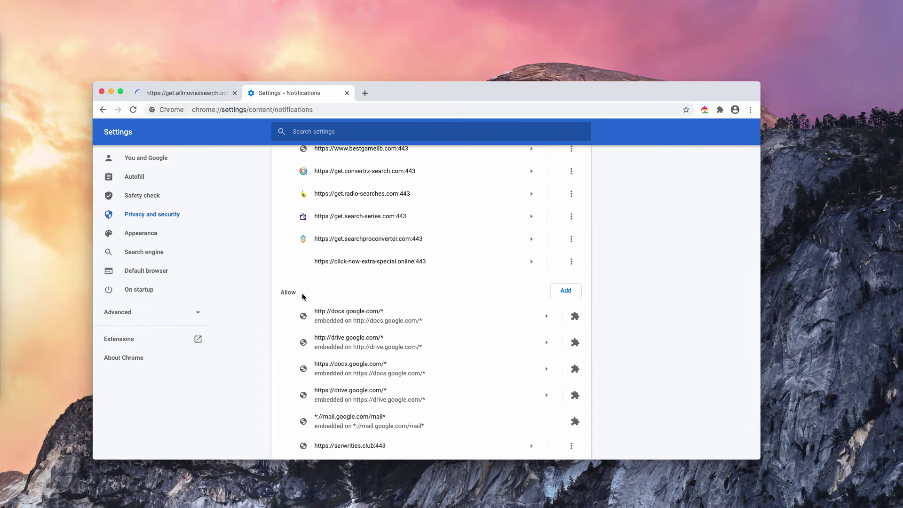
scroll(278, 294, down, 1)
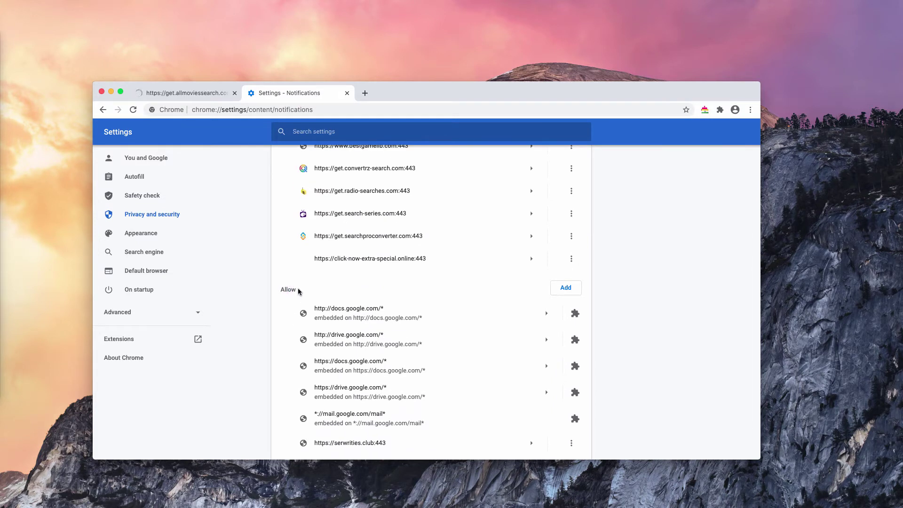
drag(297, 289, 285, 290)
click(309, 291)
scroll(296, 294, down, 2)
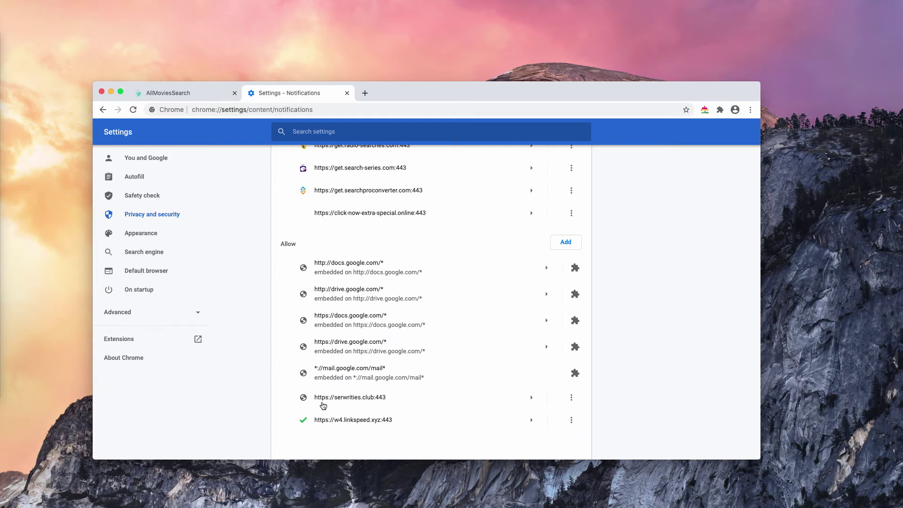
Step: Remove serwrities.club and w4.linkspeed.xyz from the allowed notification sites
click(571, 399)
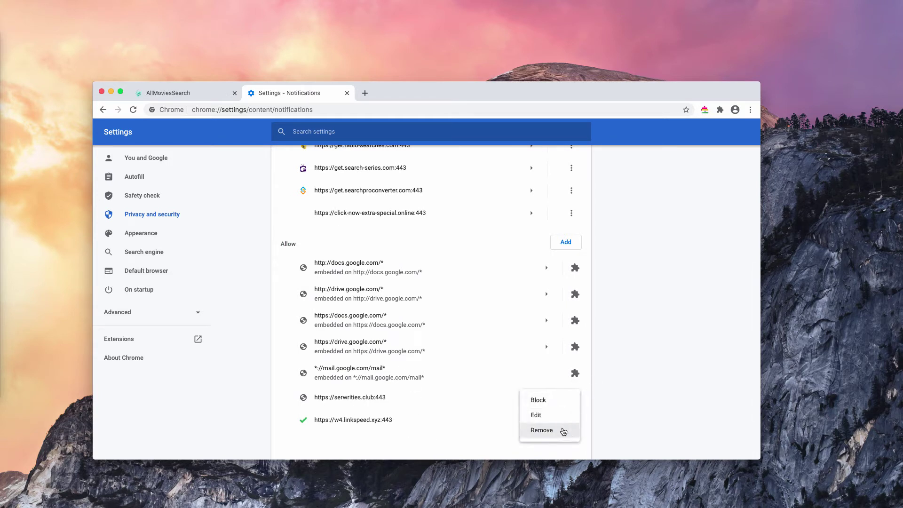
click(565, 430)
click(572, 420)
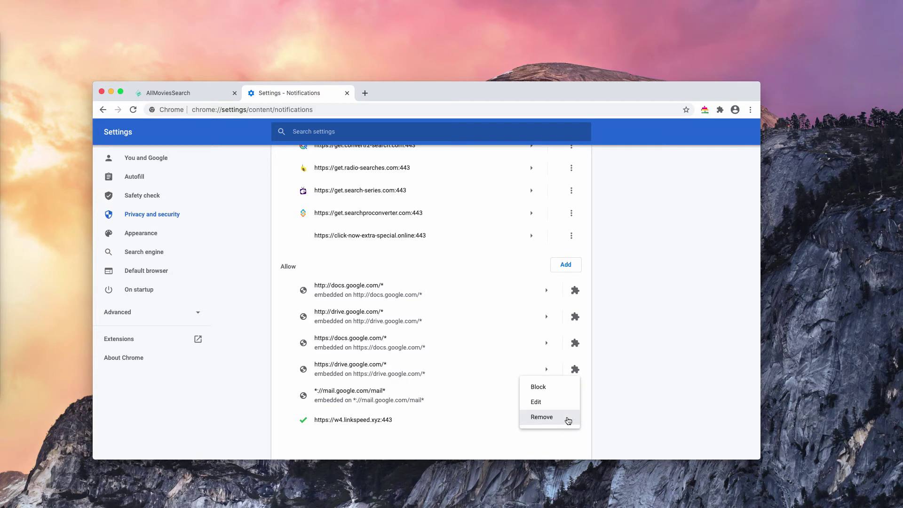
click(541, 417)
Step: Remove convertrz-search, allmoviessearch and bestgamelib from the notification Block list
scroll(509, 278, up, 3)
click(571, 221)
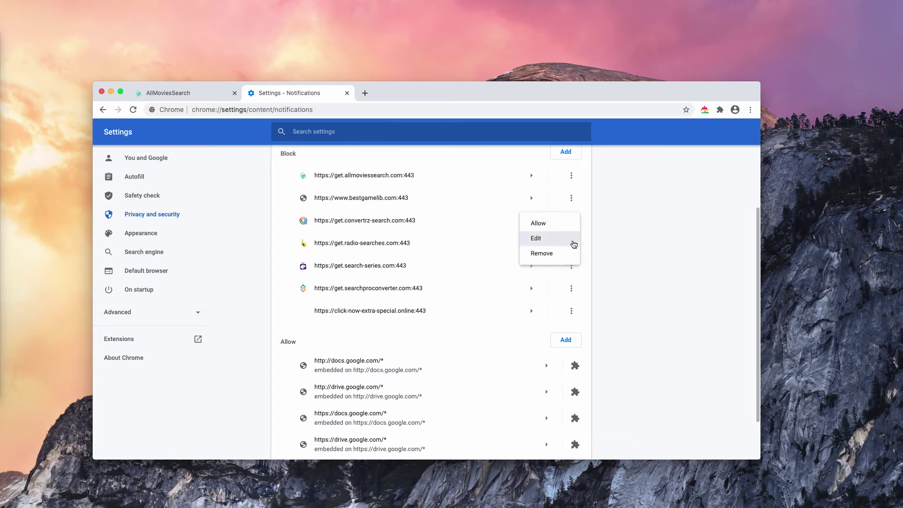
click(564, 253)
click(571, 176)
click(569, 207)
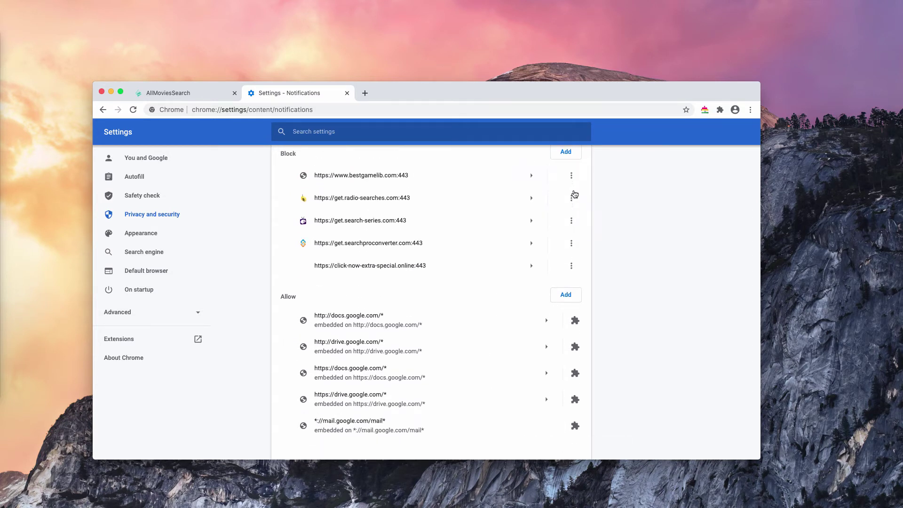
click(571, 174)
click(568, 208)
Step: Remove radio-searches, search-series, searchproconverter and click-now-extra-special from the Block list
click(571, 190)
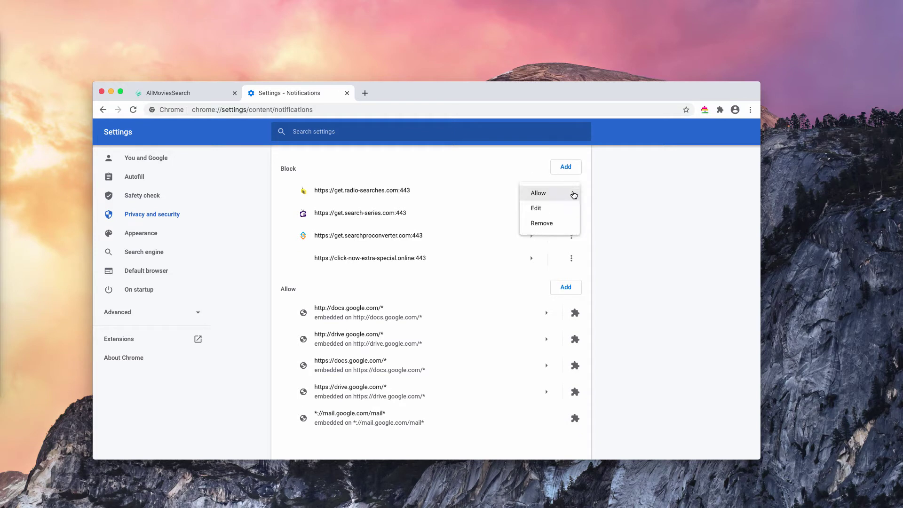
click(571, 222)
click(572, 212)
click(573, 243)
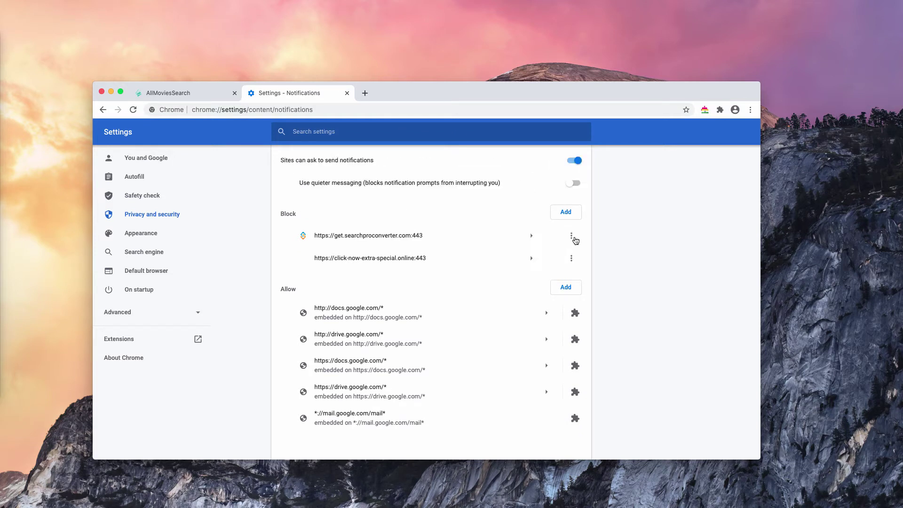
click(571, 236)
click(567, 267)
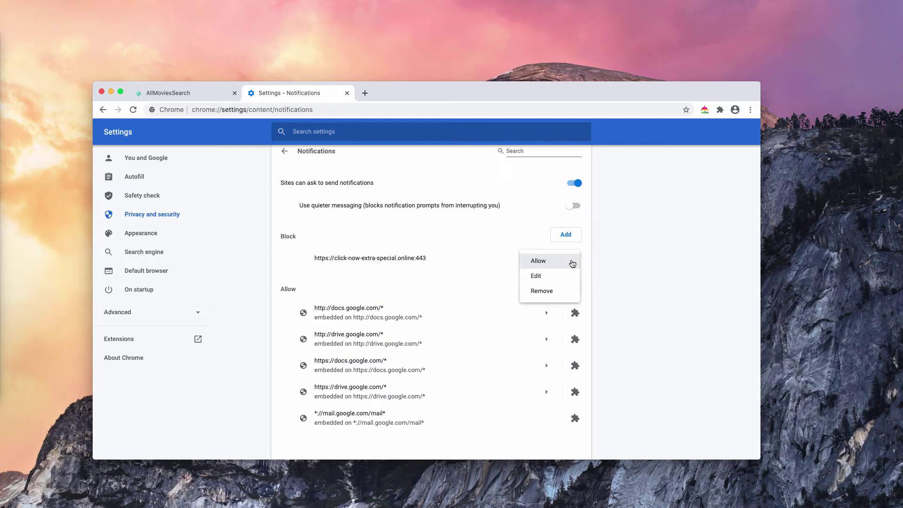
click(554, 290)
click(332, 106)
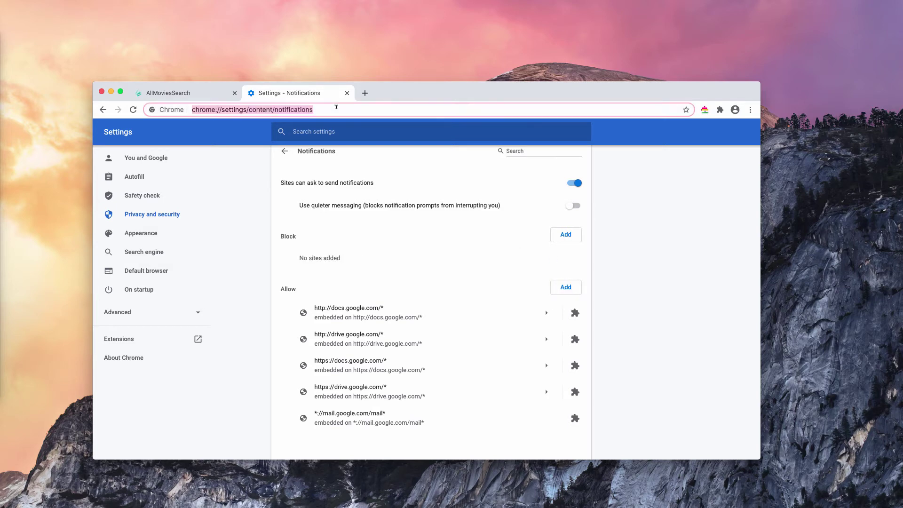
Step: Load combocleaner.com and close the leftover AllMoviesSearch tab
text(combocleaner.com)
key(Return)
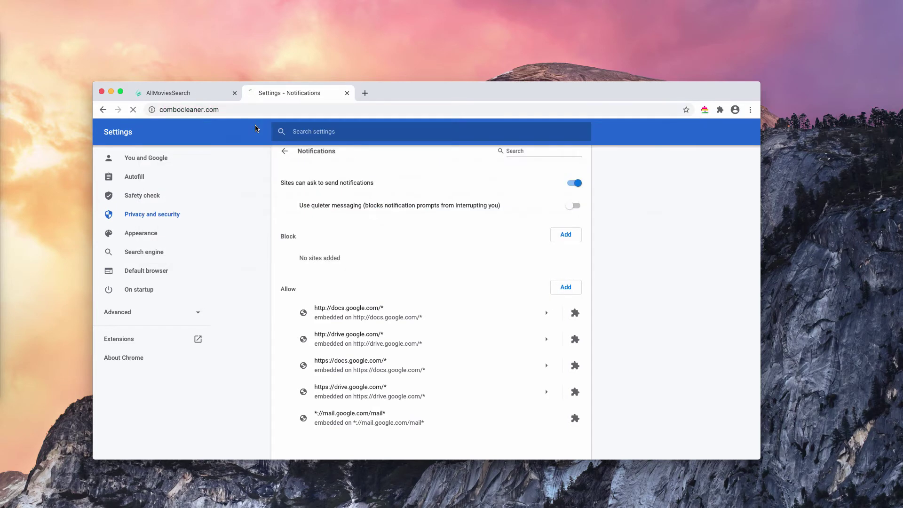
click(234, 93)
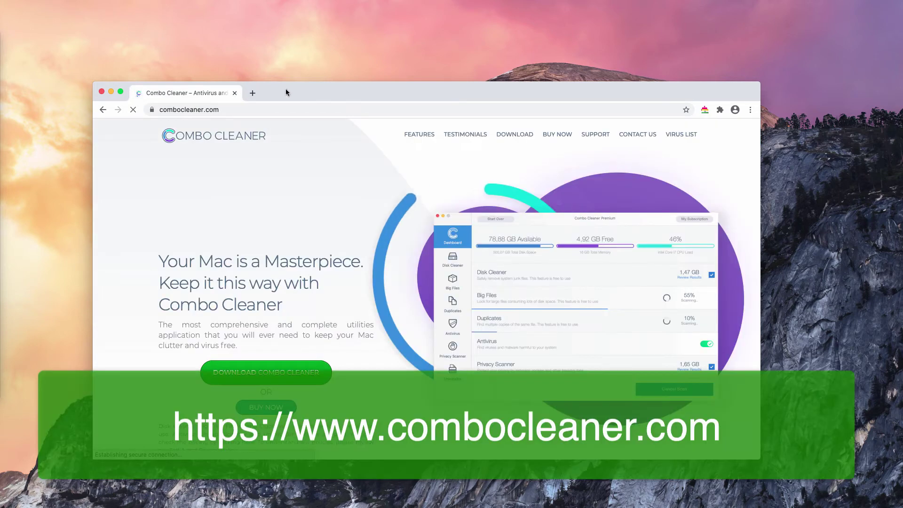
click(241, 107)
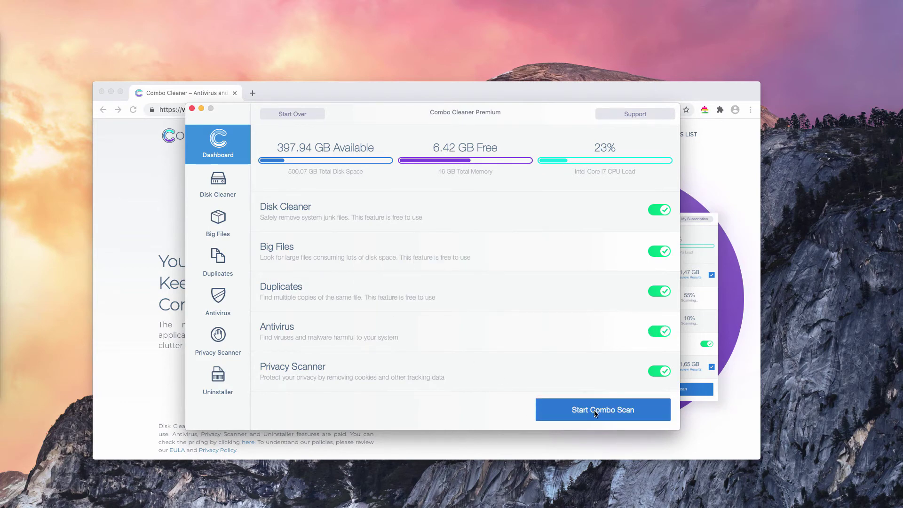
Step: Run Combo Cleaner's Combo Scan, finding 1 threat plus junk, large and duplicate files
click(594, 413)
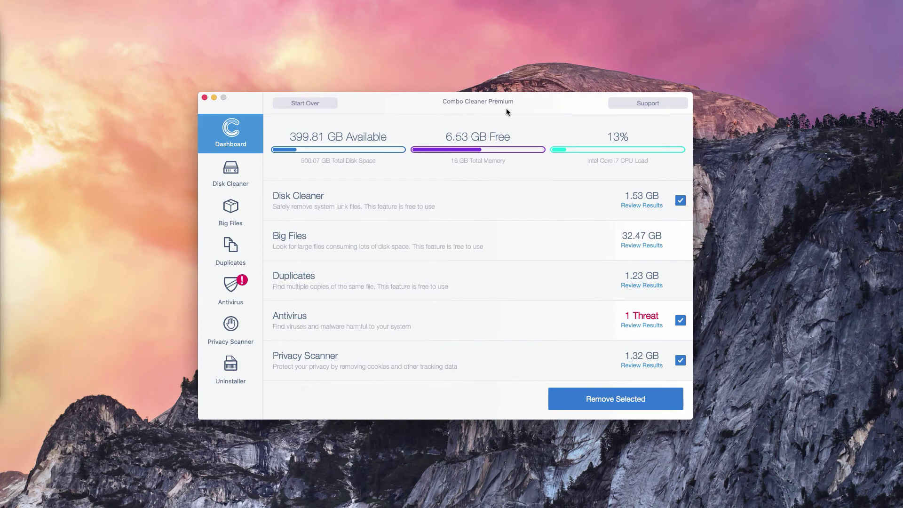
Step: Review the Antivirus results flagging EngageSearch.app.zip as infected adware
drag(492, 100, 493, 100)
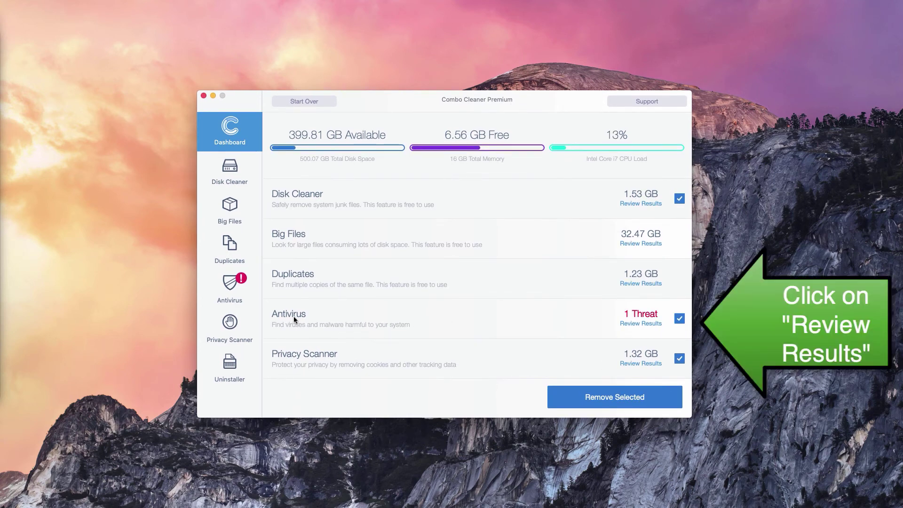
click(647, 325)
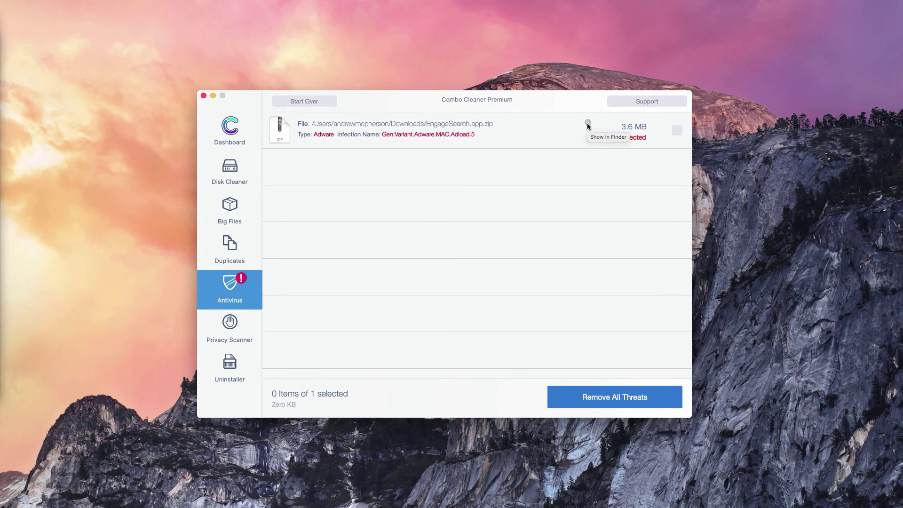
Step: Reveal EngageSearch.app.zip in Downloads, move it to Trash, and close the Finder window
click(587, 124)
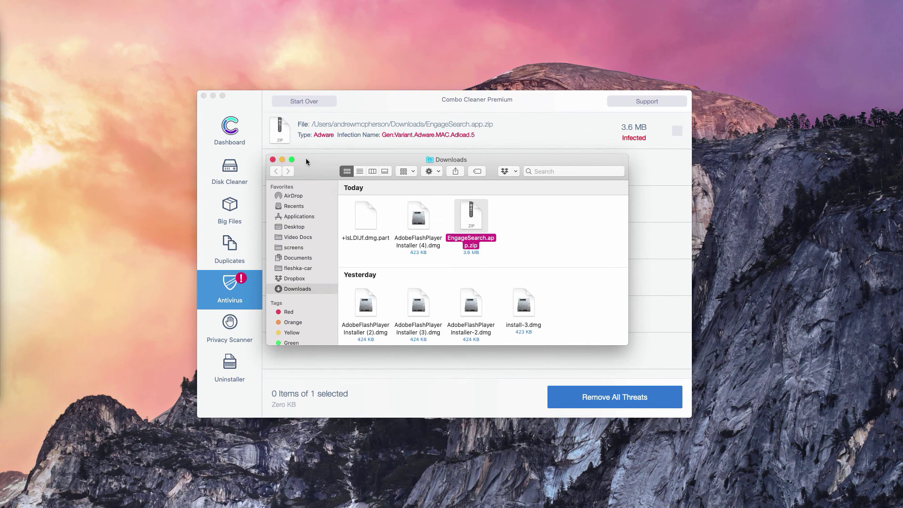
drag(338, 165, 340, 167)
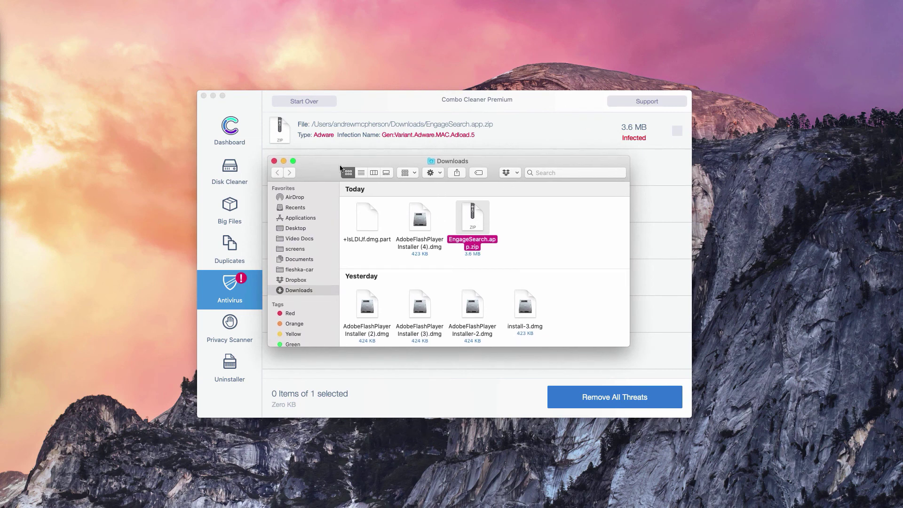
right_click(475, 226)
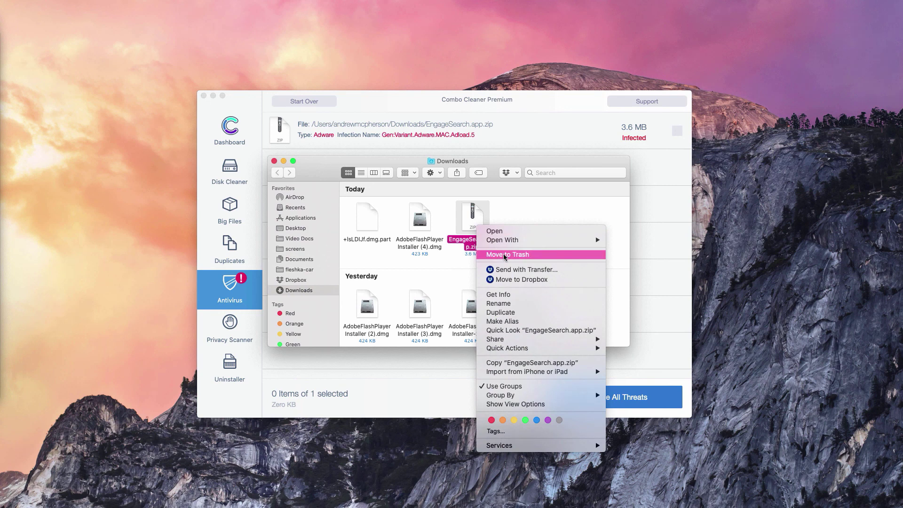
click(504, 255)
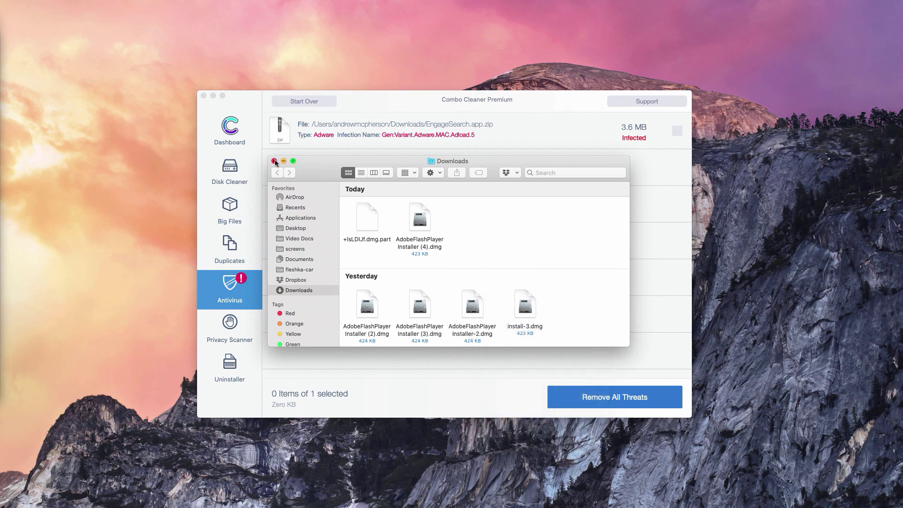
click(274, 161)
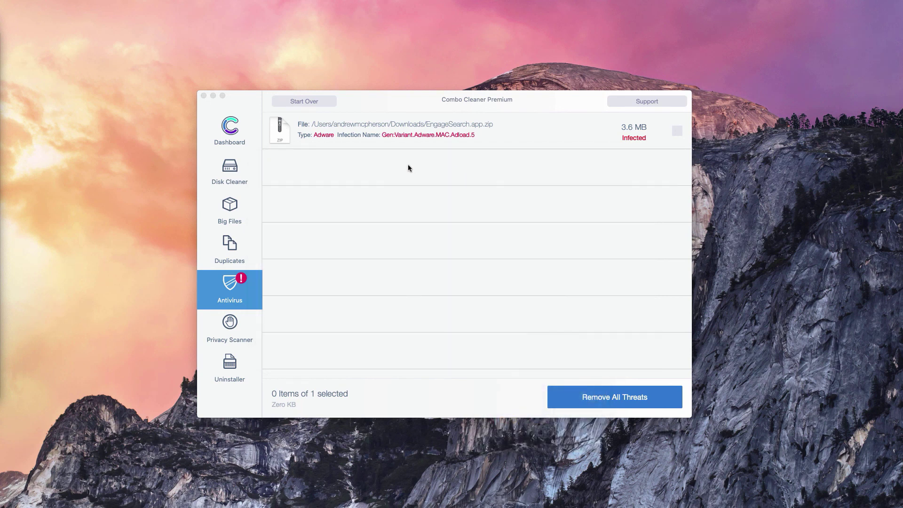
click(447, 101)
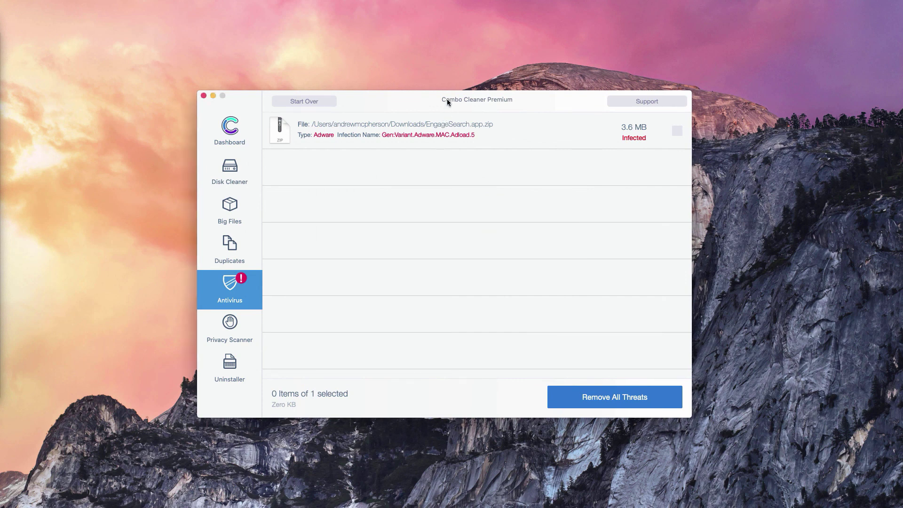